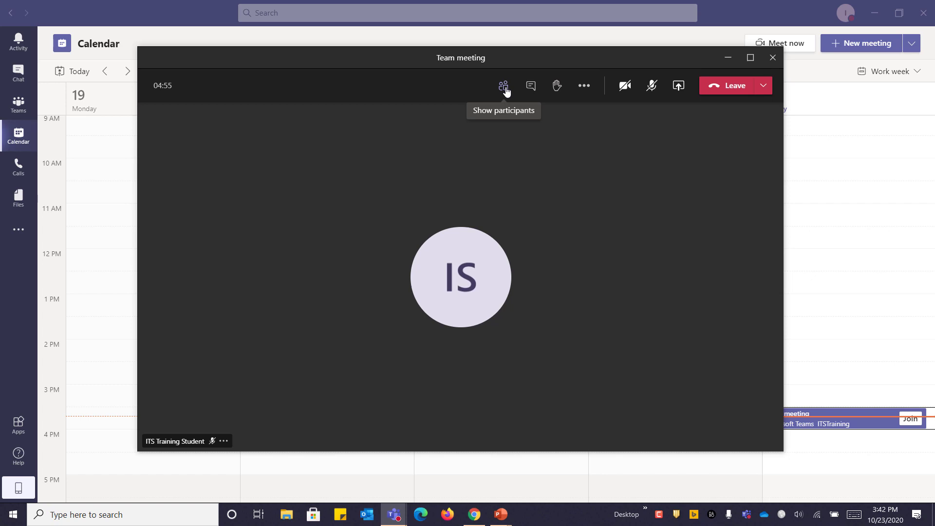
- Show the meeting's participants and review the options available for ITS Training Student
click(505, 92)
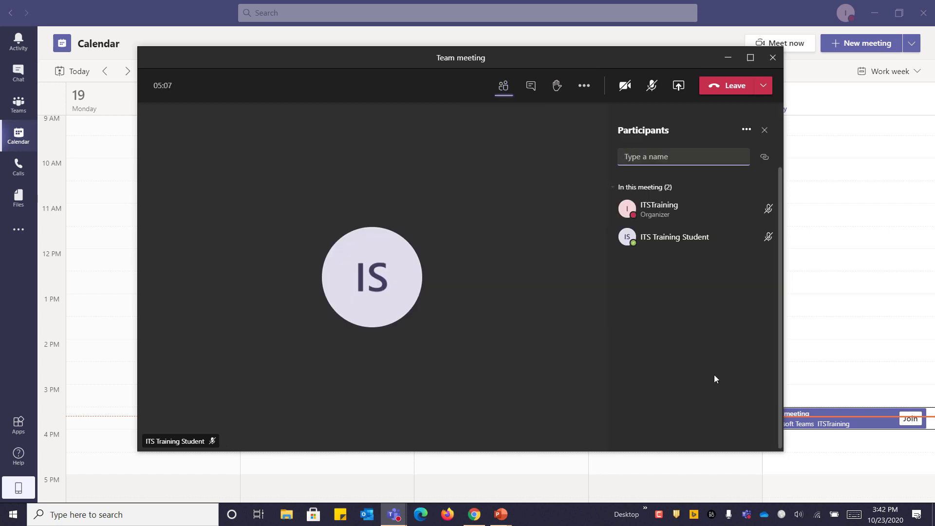
mouse_move(689, 248)
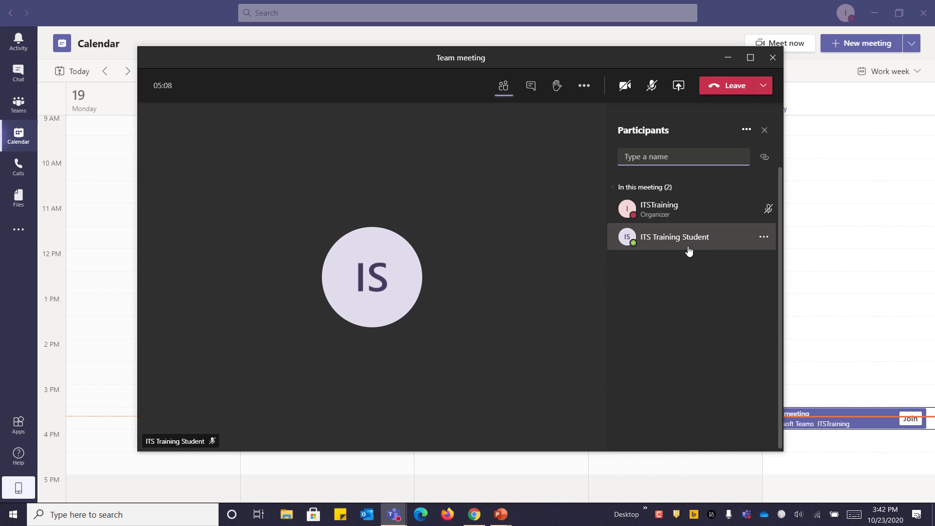
click(763, 238)
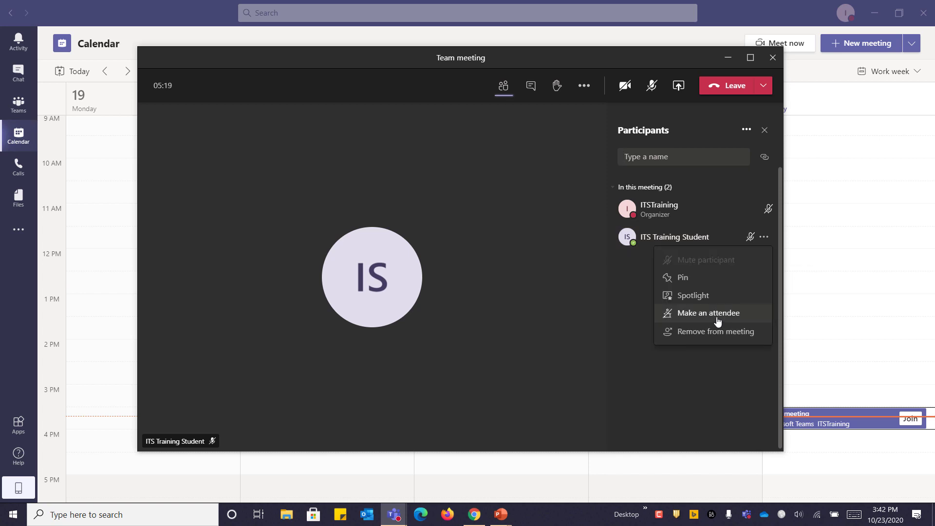
click(668, 378)
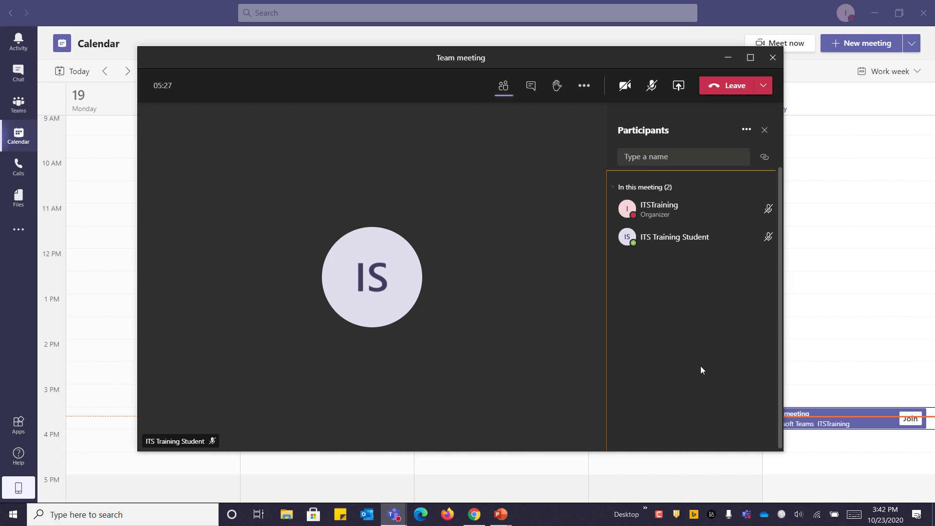
- Prevent attendees from unmuting themselves in the Team meeting
click(747, 130)
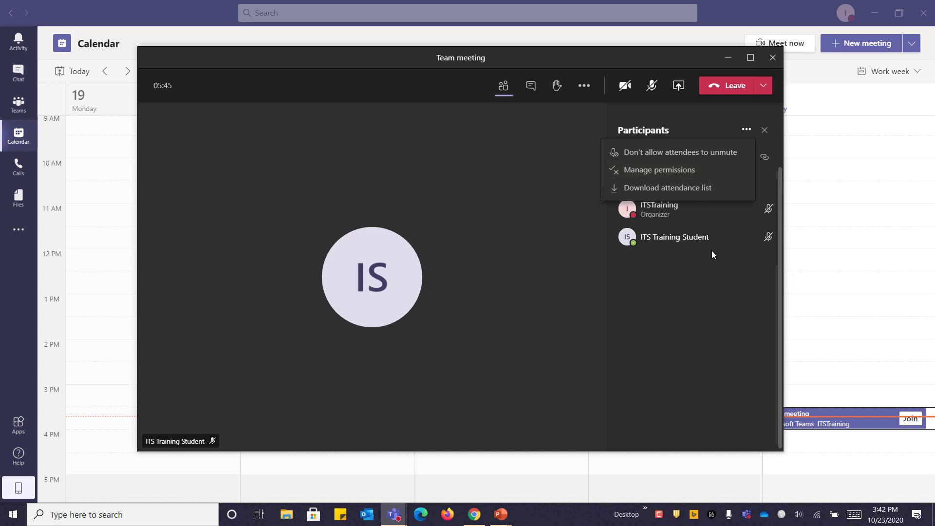
click(714, 157)
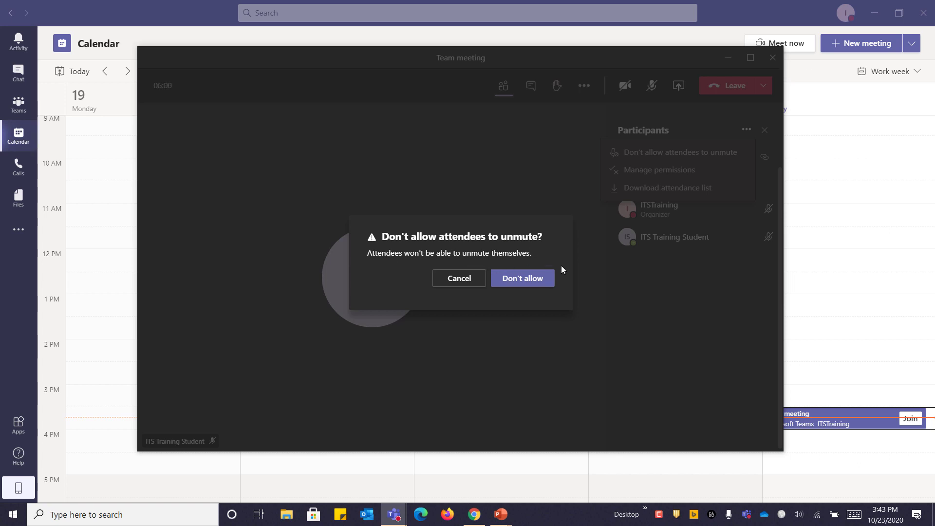
click(538, 286)
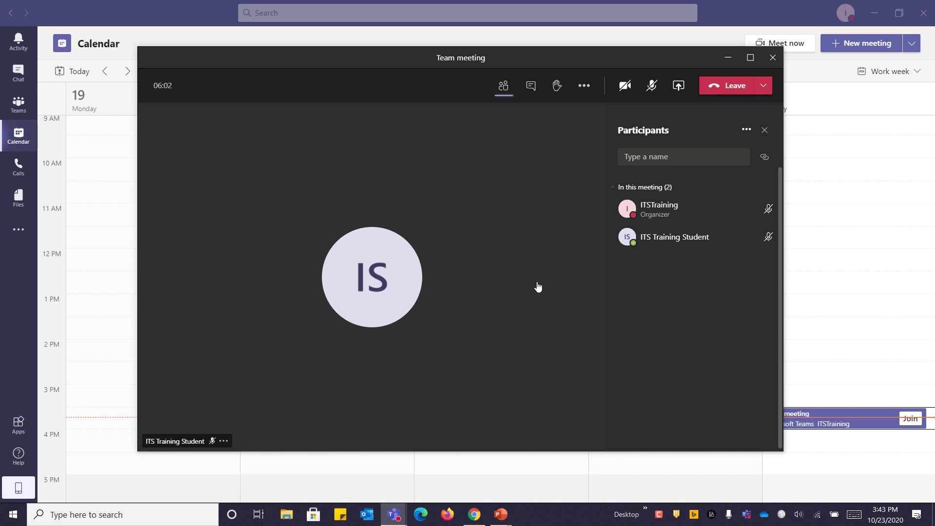
- Change ITS Training Student's role to attendee and confirm the change of who can present
mouse_move(691, 242)
click(763, 238)
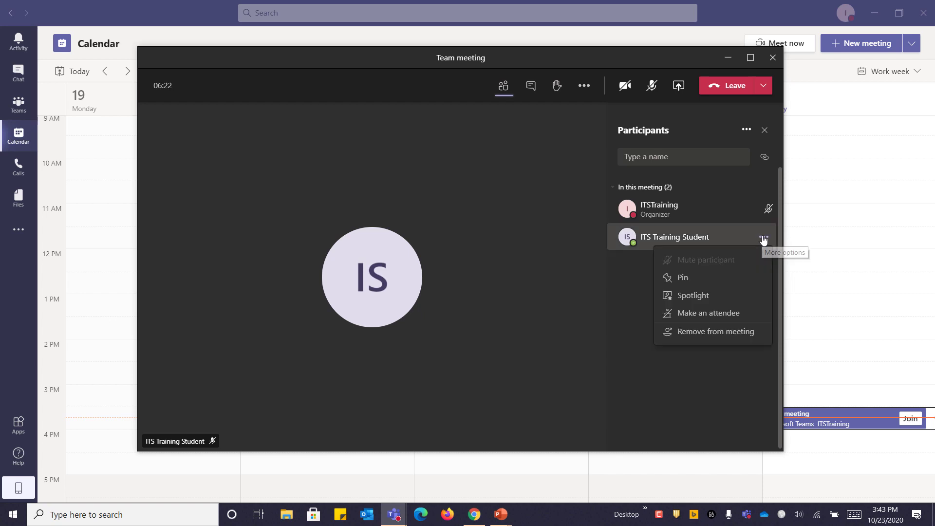
click(713, 313)
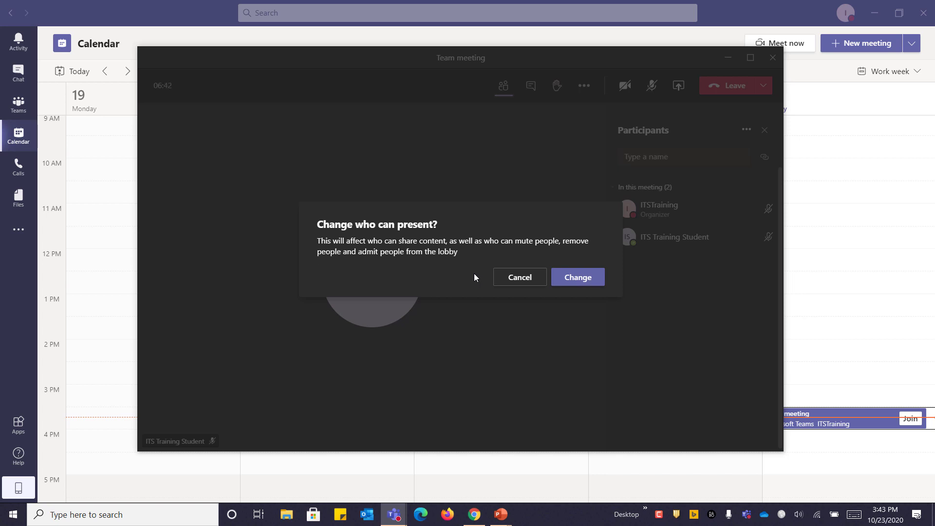
click(596, 282)
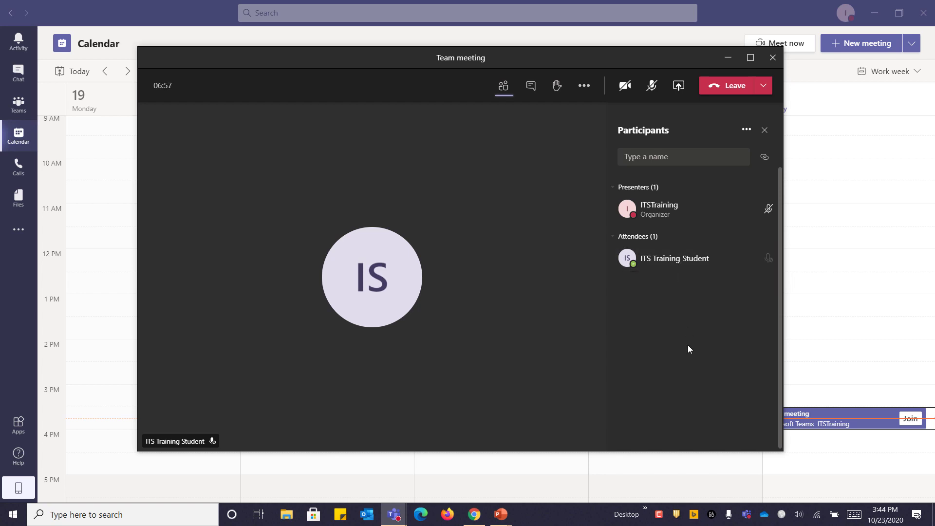
- Open the meeting's permission settings and review the choices for who can present and who can bypass the lobby, leaving them as they are
click(748, 131)
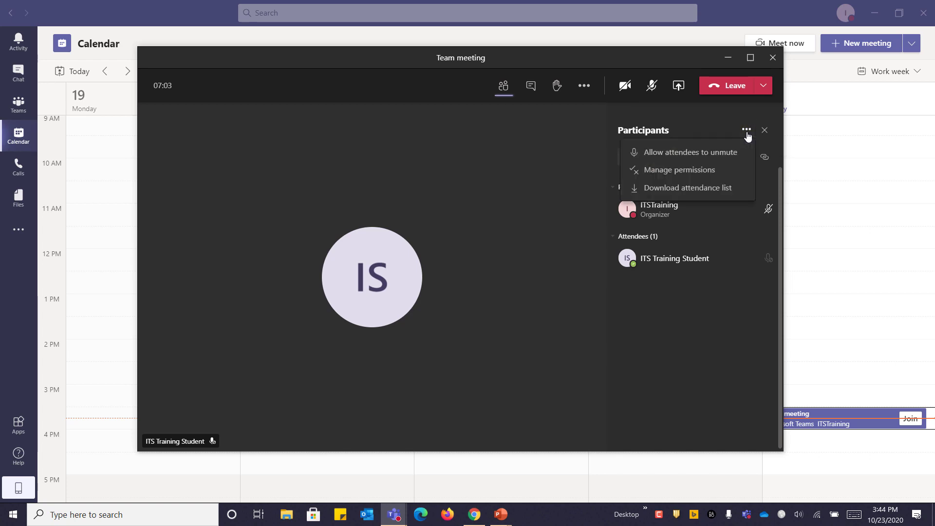
click(674, 171)
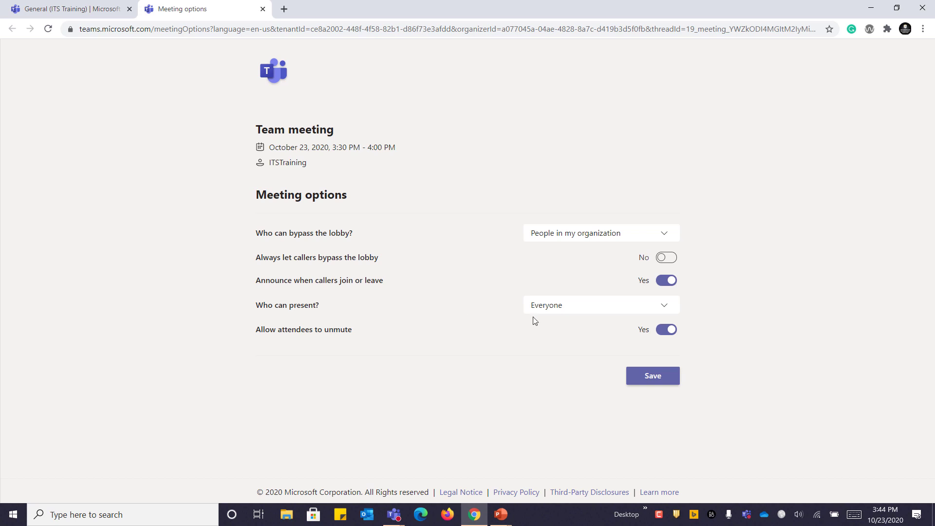
click(587, 308)
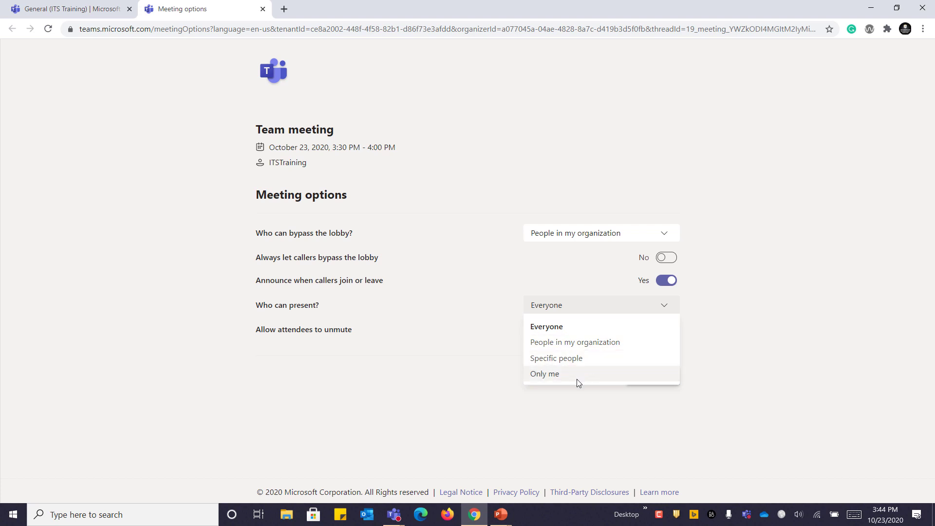
click(470, 405)
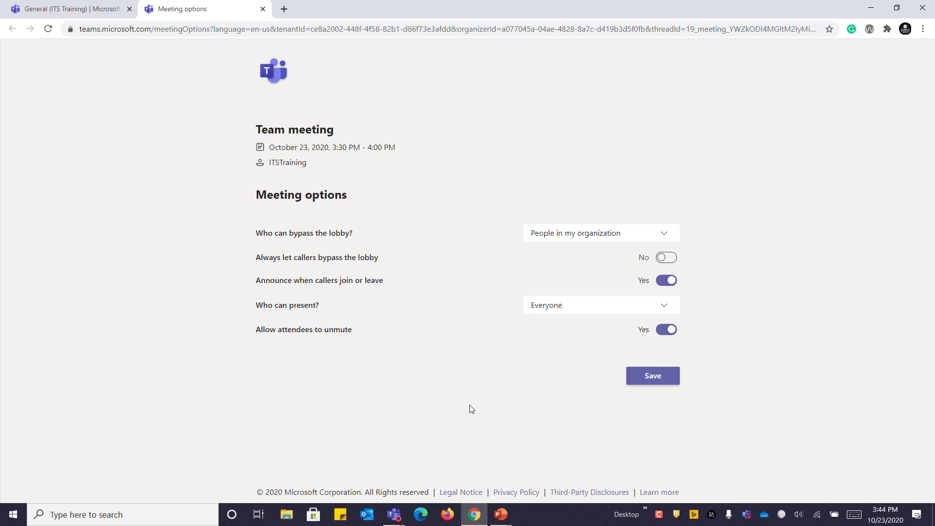
click(552, 233)
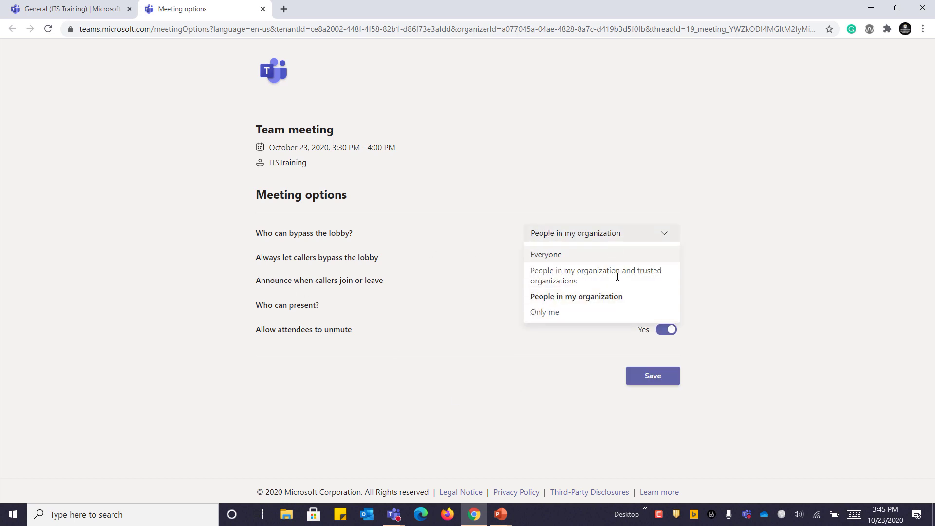
click(642, 242)
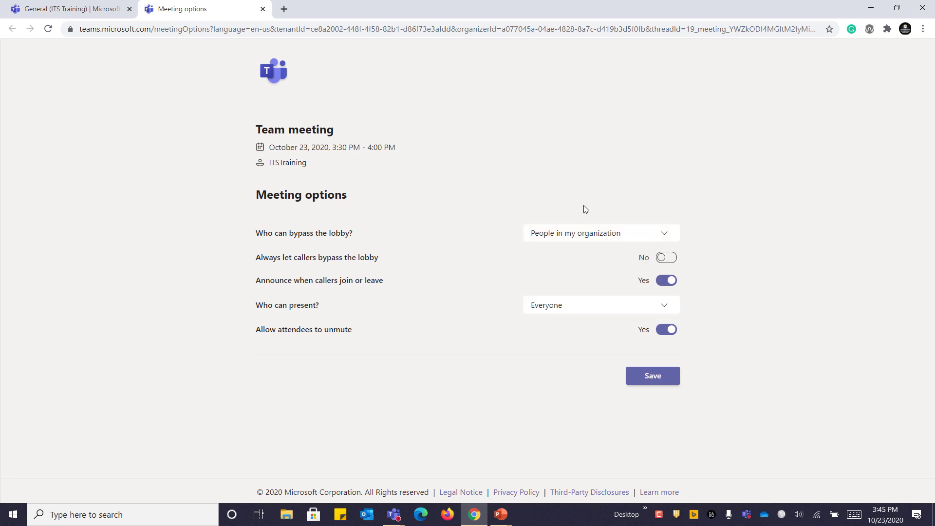
click(263, 9)
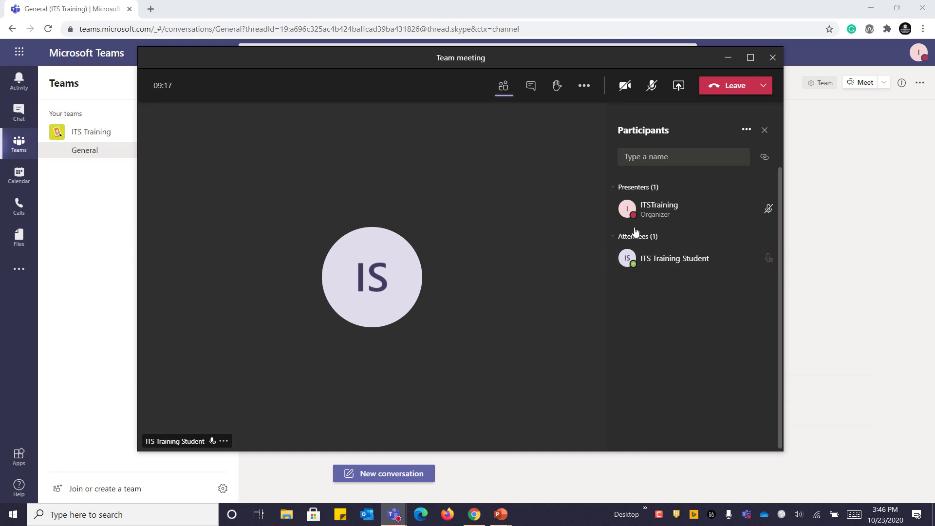
- Open the meeting options inside the meeting window, save them as set, and close them
click(586, 89)
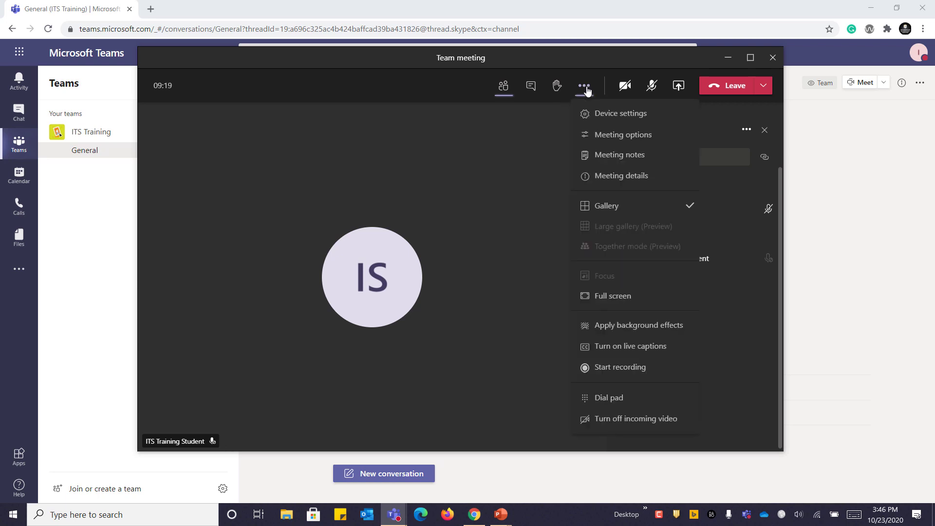
click(632, 140)
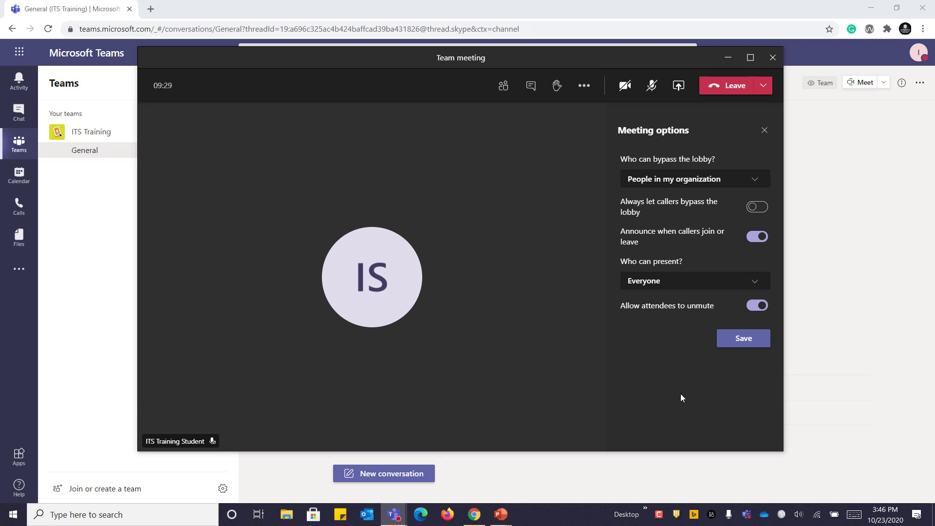
click(730, 344)
click(765, 129)
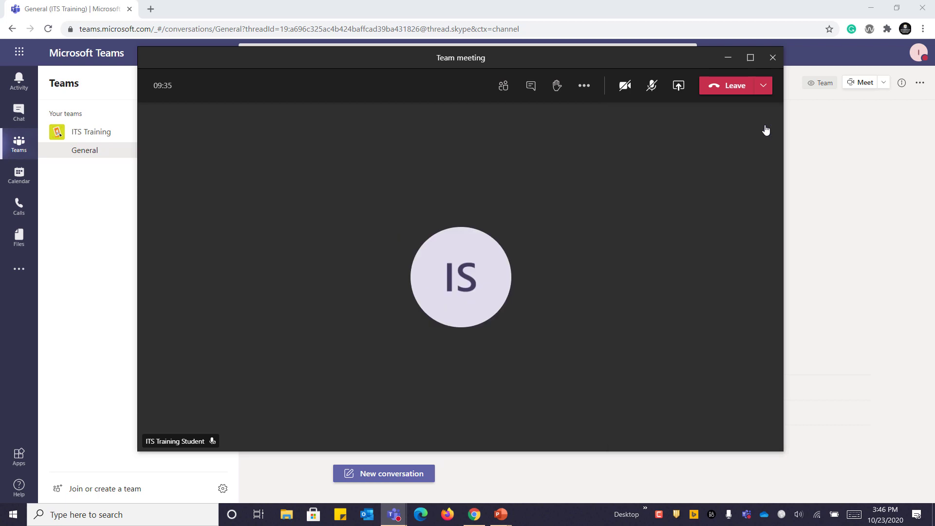
- Make ITS Training Student a presenter from the participant list and confirm the role change
click(503, 87)
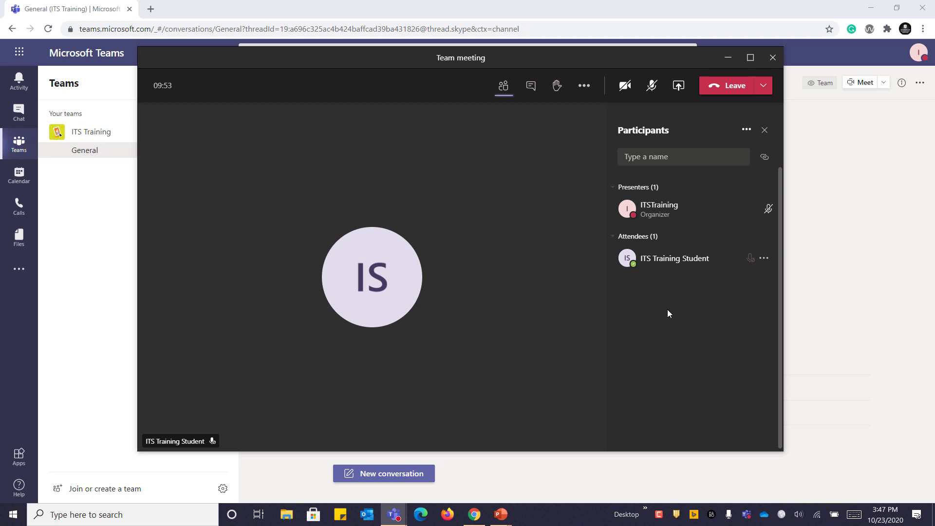
click(765, 259)
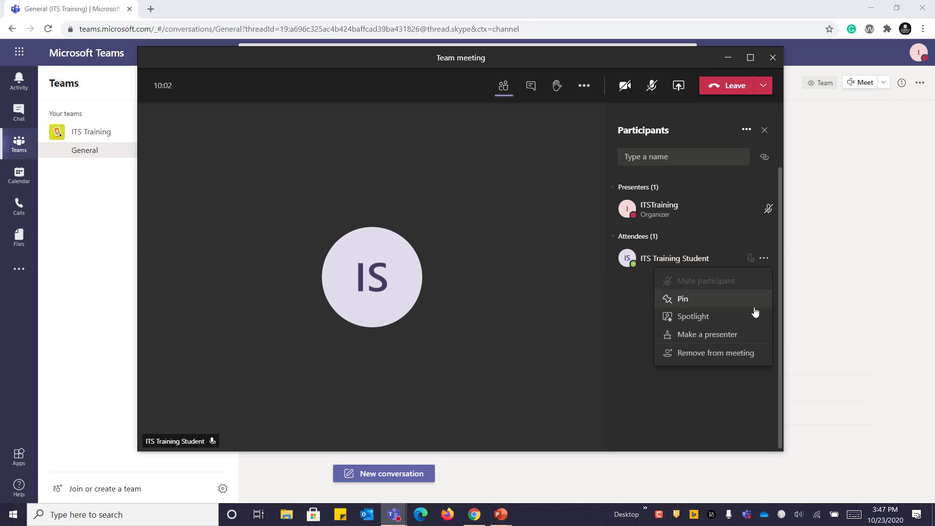
click(739, 336)
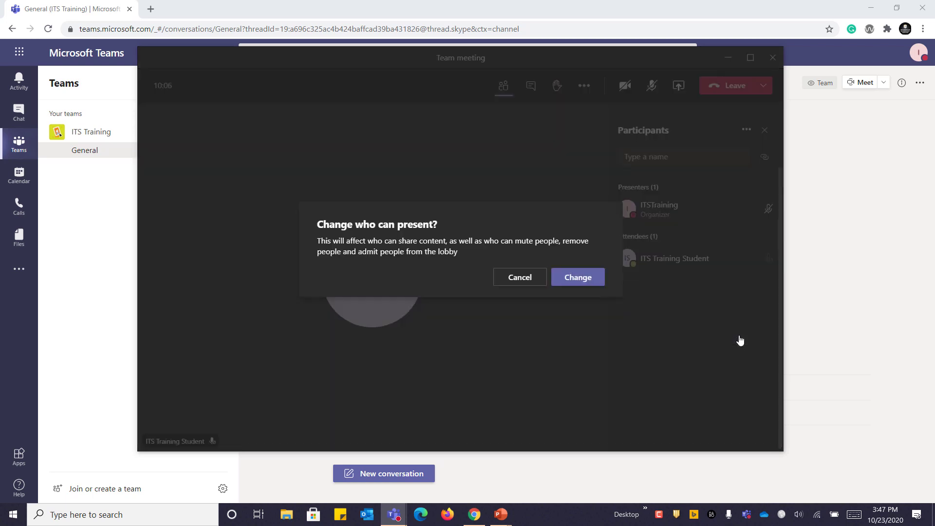
click(592, 278)
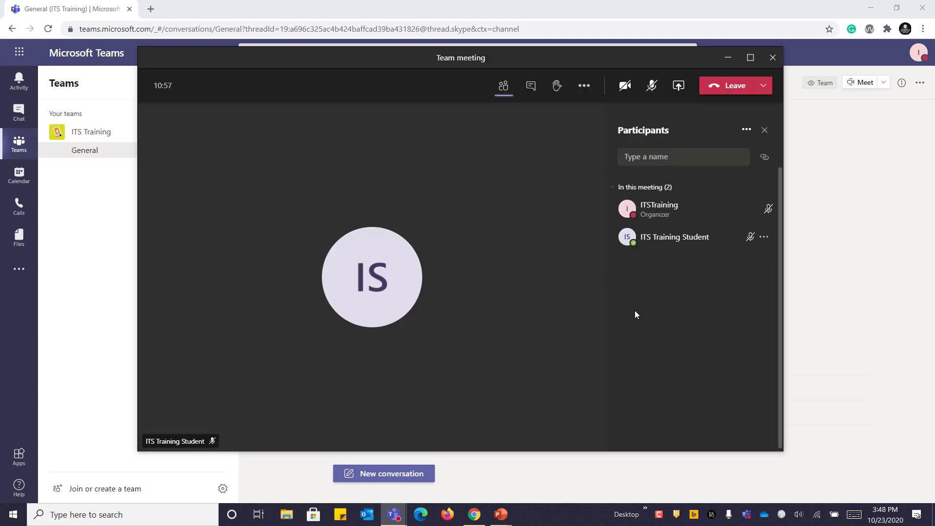
- Pin ITS Training Student in the meeting view and spotlight the same participant
click(763, 239)
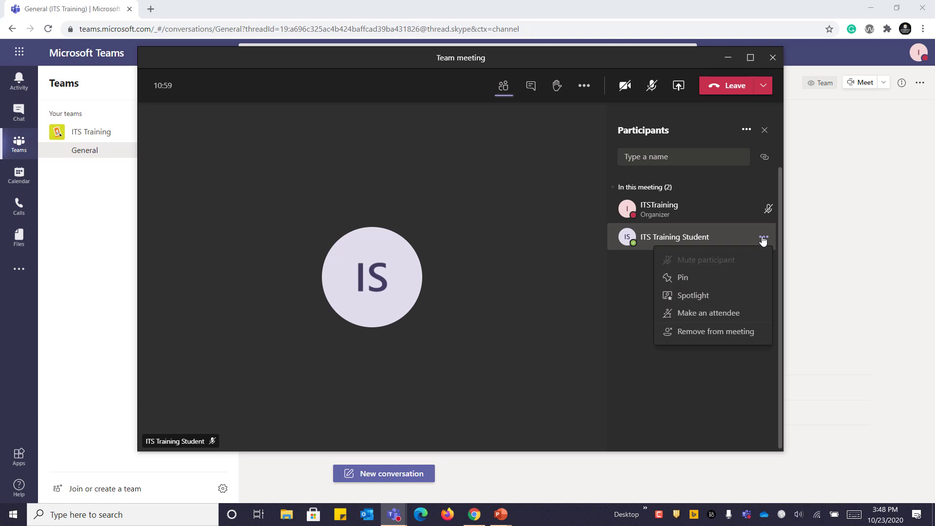
click(710, 285)
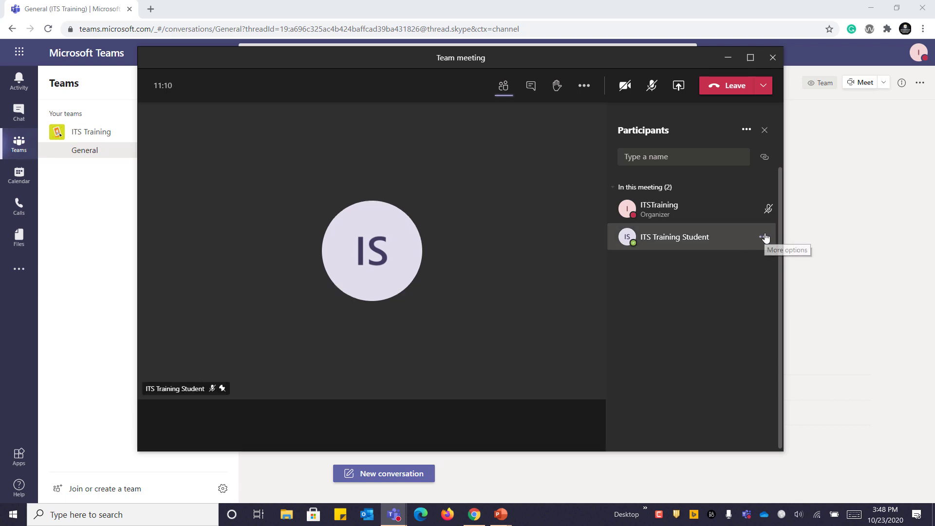
click(765, 237)
click(694, 295)
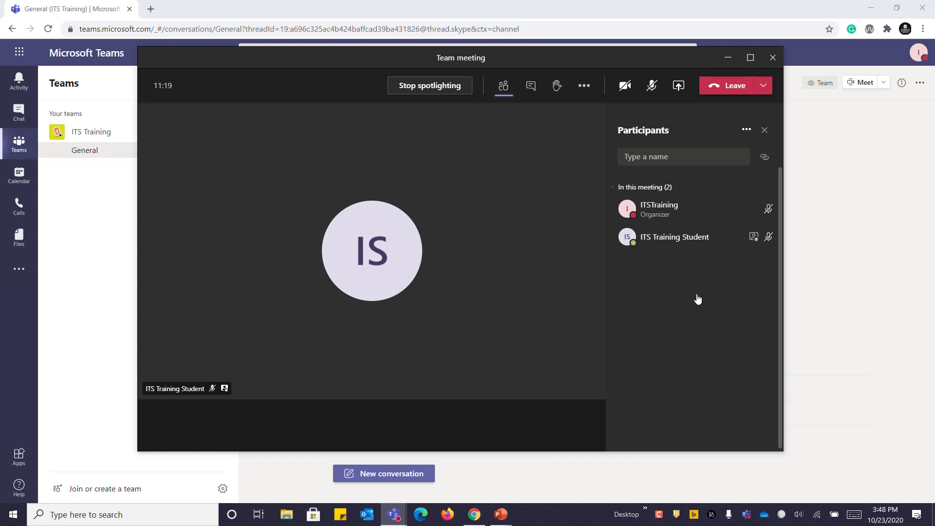
- Stop spotlighting ITS Training Student and unpin the participant
click(443, 88)
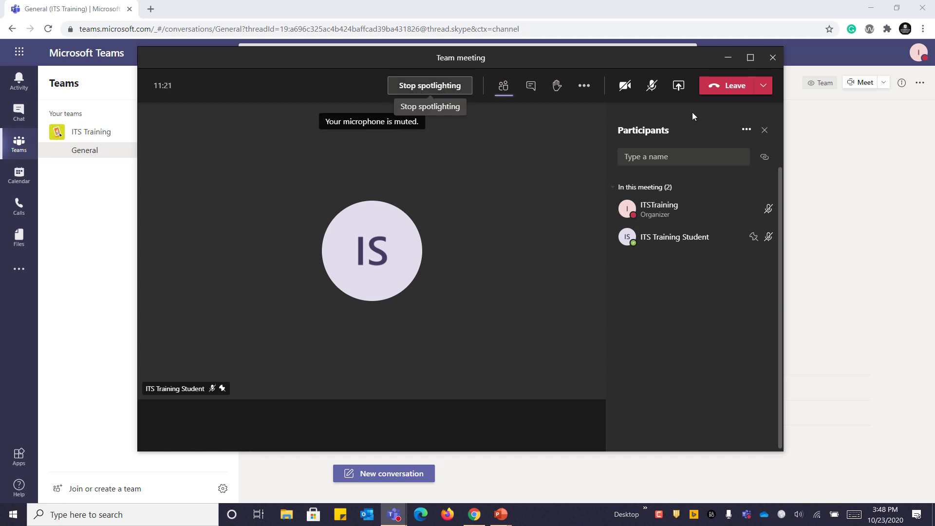
click(764, 237)
click(679, 274)
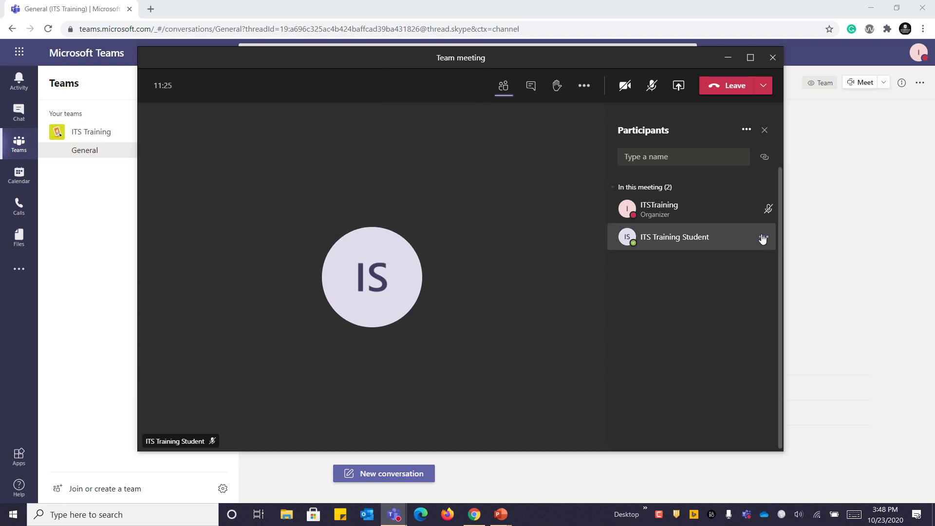
- Look at the option for removing ITS Training Student from the meeting, dismiss it, and switch to the PowerPoint slide show
click(763, 237)
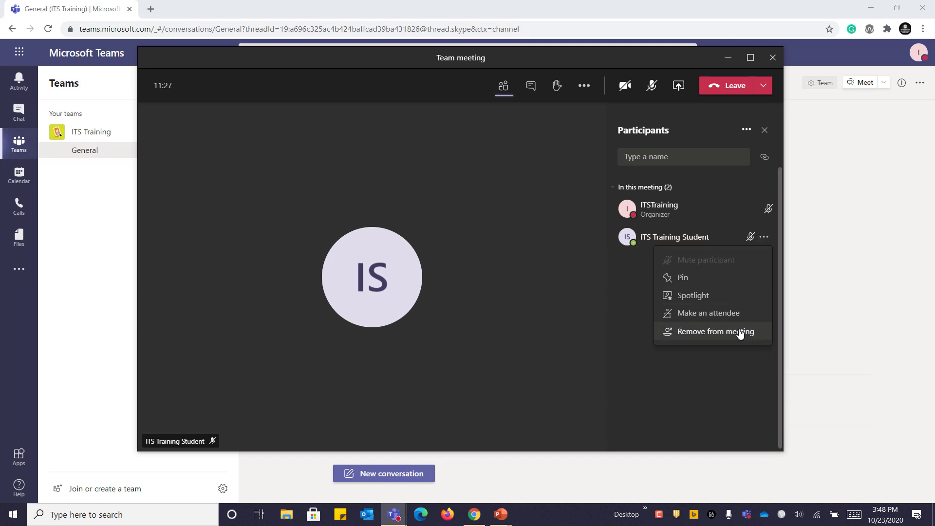
click(711, 358)
key(alt+Tab)
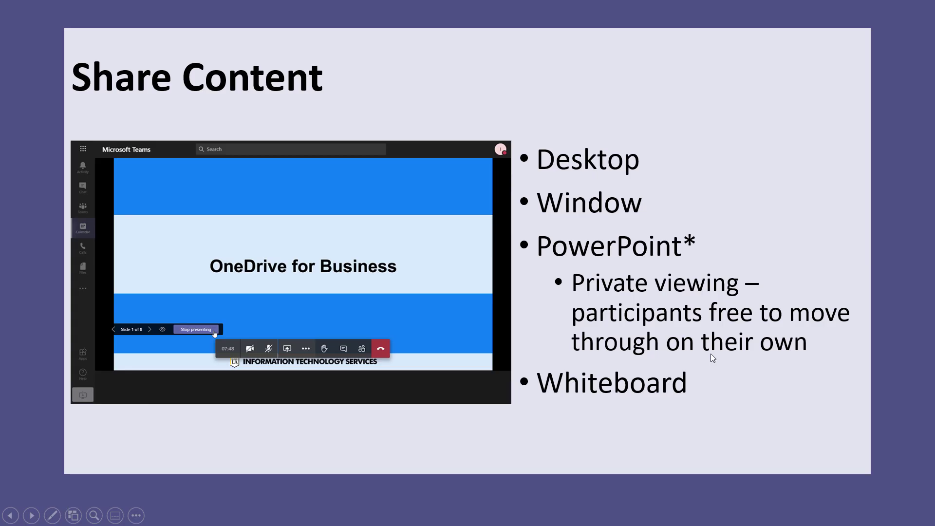
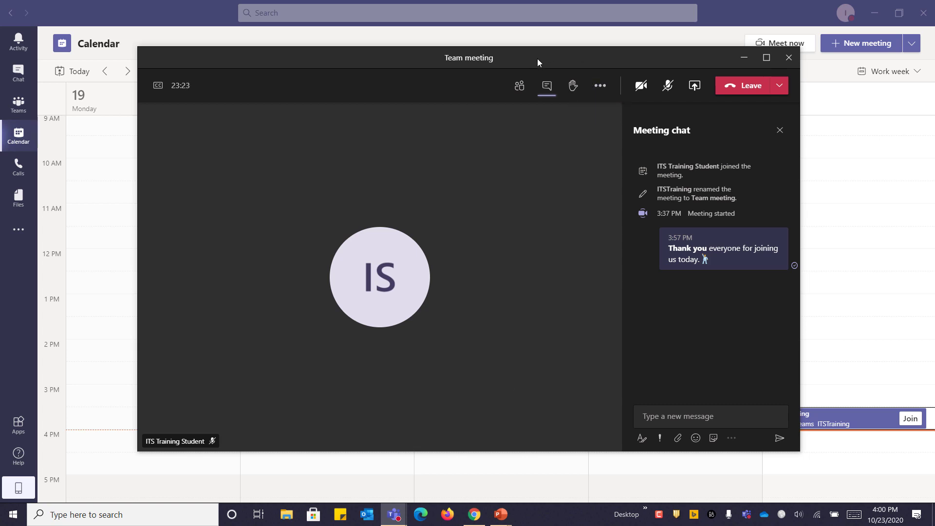
- Move the meeting window slightly and turn off live captions
drag(538, 62, 544, 61)
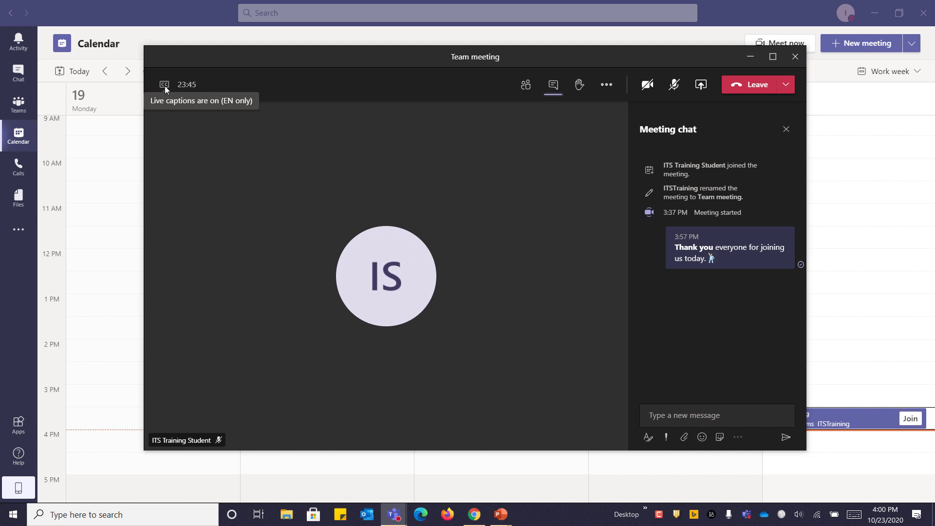
click(607, 85)
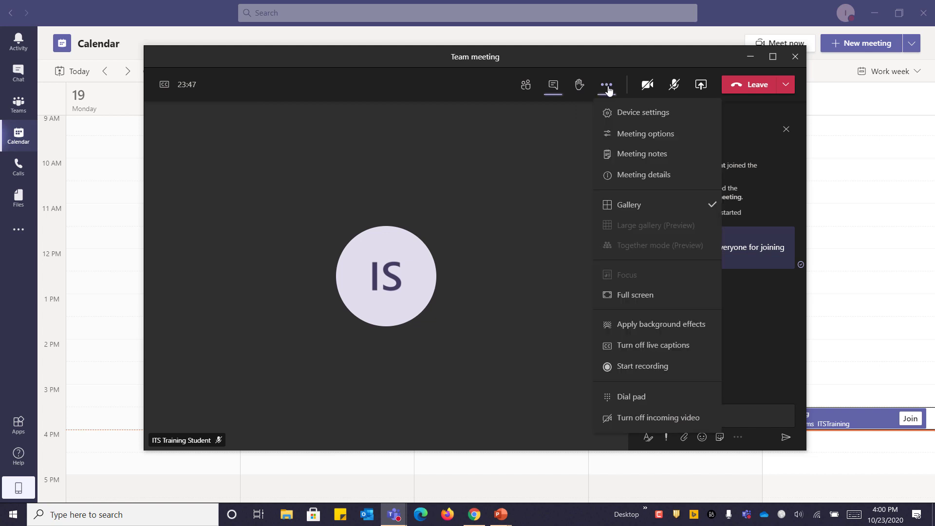
click(648, 346)
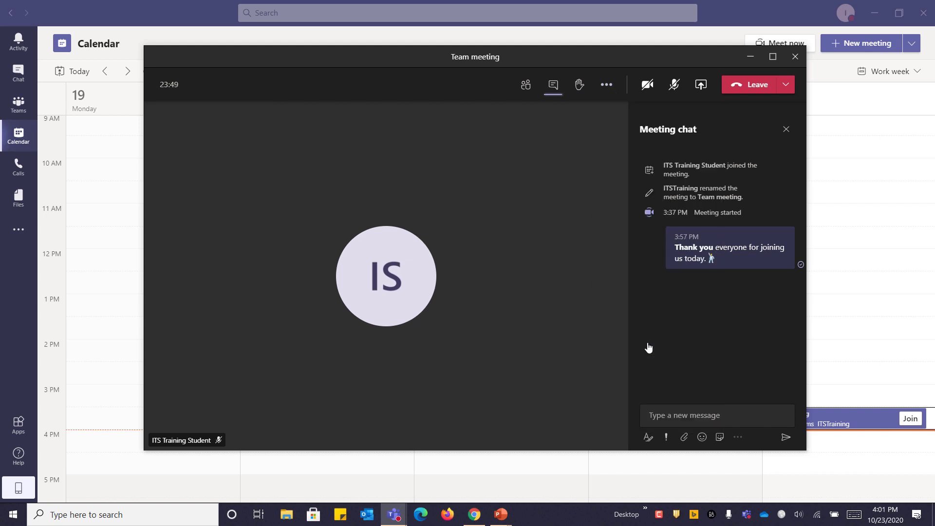
- Start recording the meeting and dismiss the recording notice
click(607, 85)
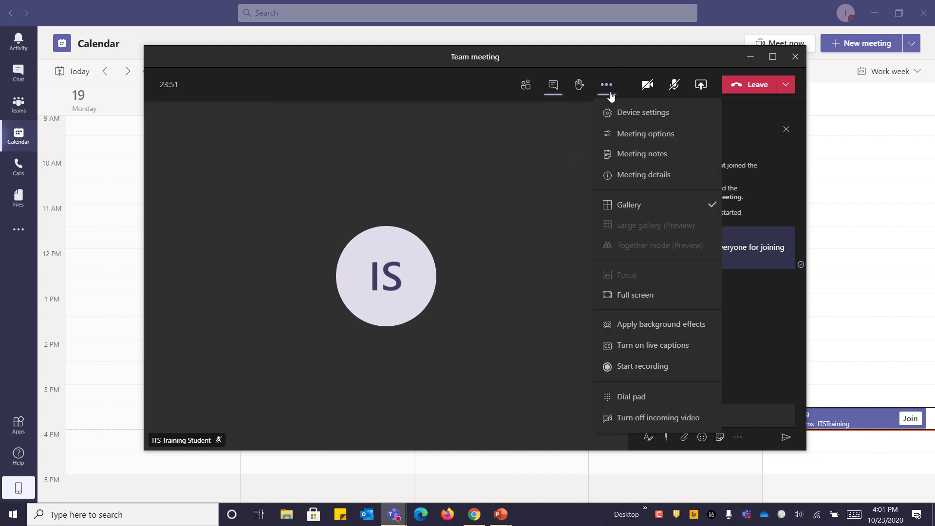
click(661, 374)
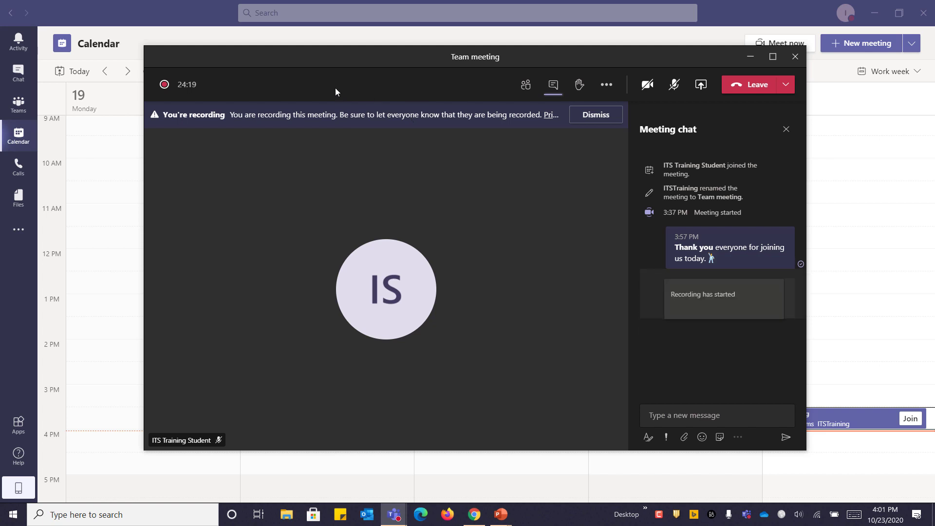
click(594, 119)
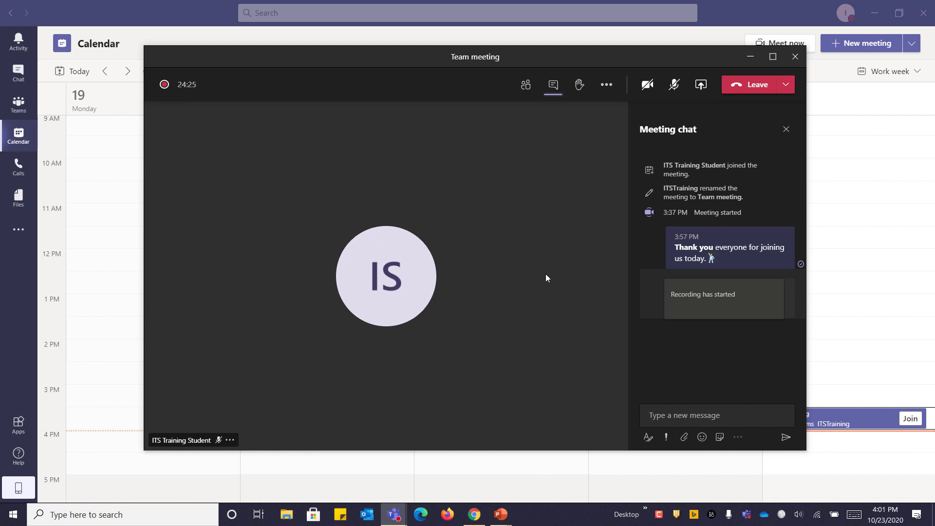
- Stop the meeting recording and confirm the stop
click(608, 86)
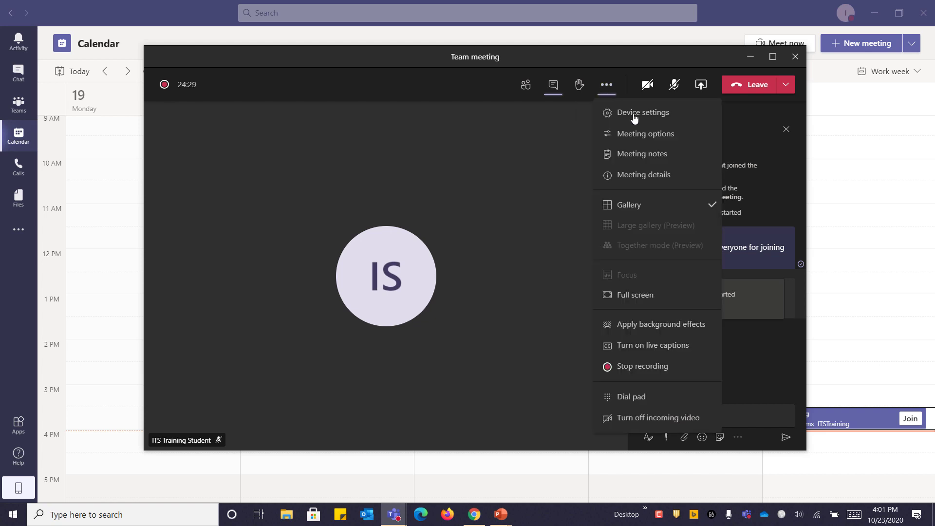
click(666, 369)
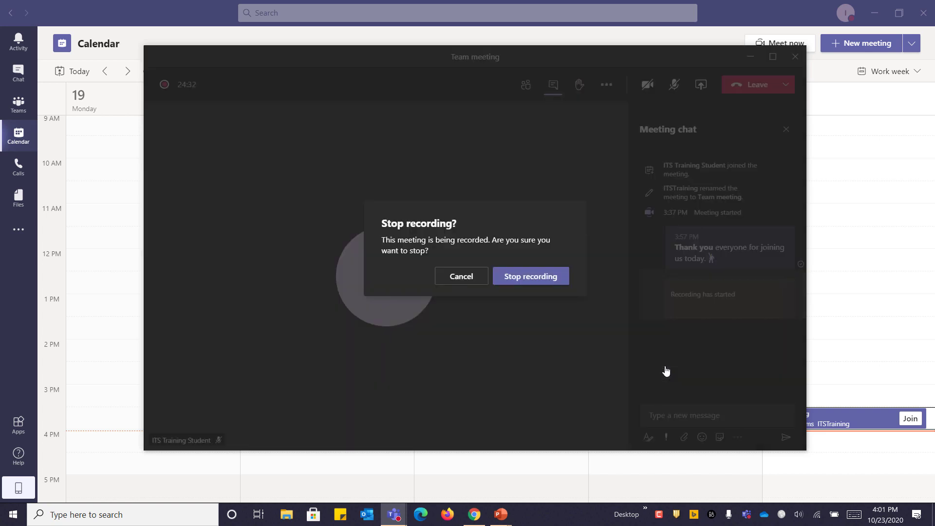
click(515, 277)
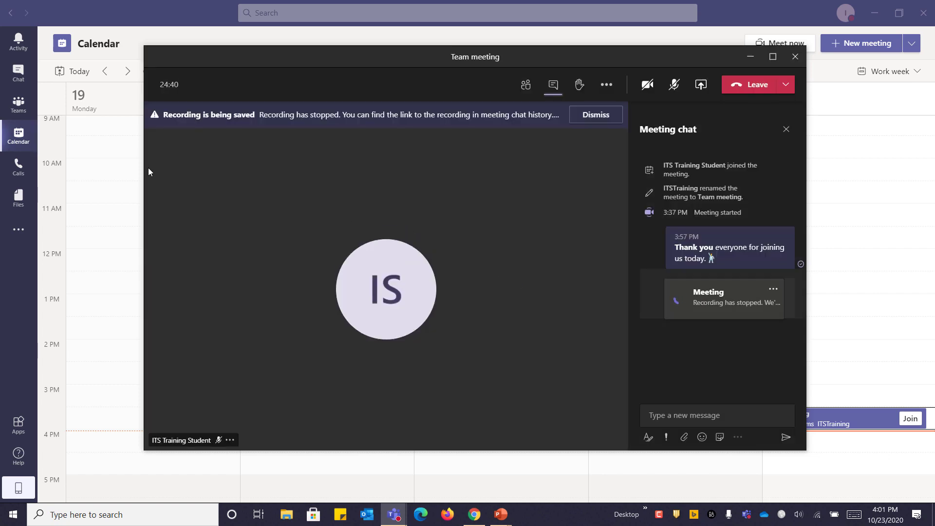
- Widen the meeting window, look at the options available for the recording in the meeting chat, and dismiss them
drag(145, 168, 101, 168)
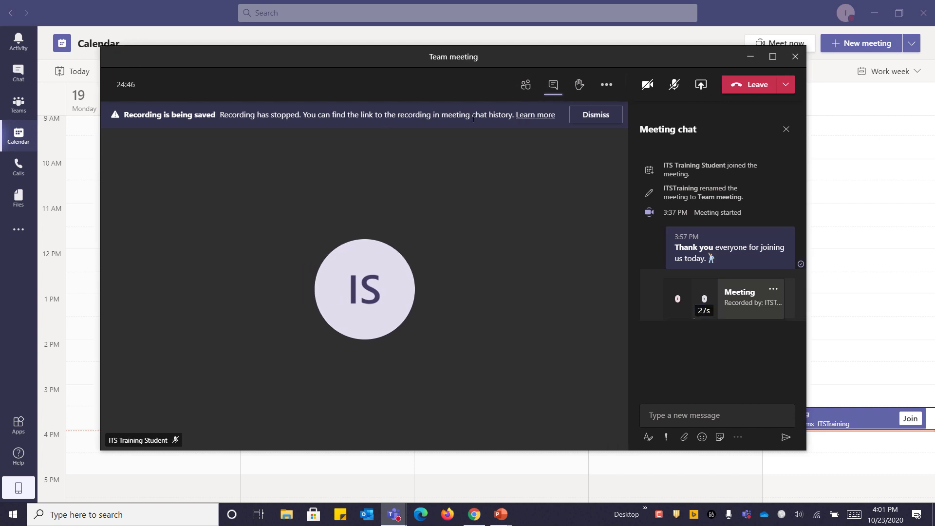
click(774, 291)
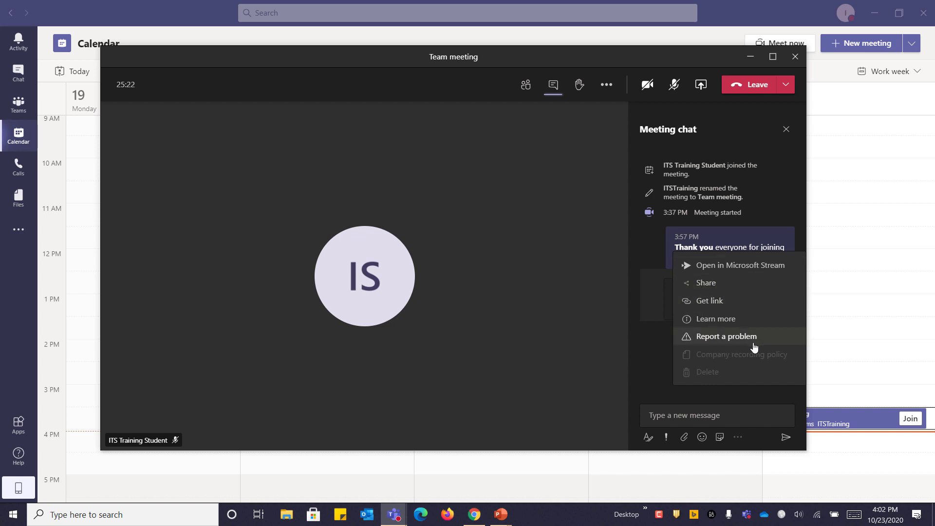
click(660, 361)
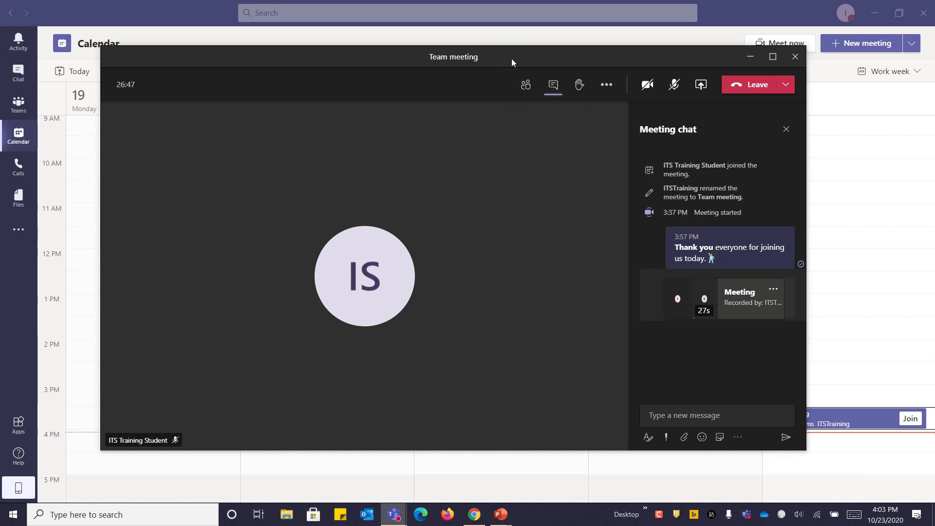
- Move the meeting window slightly, minimize it to the floating call view, and restore it
drag(512, 59, 530, 59)
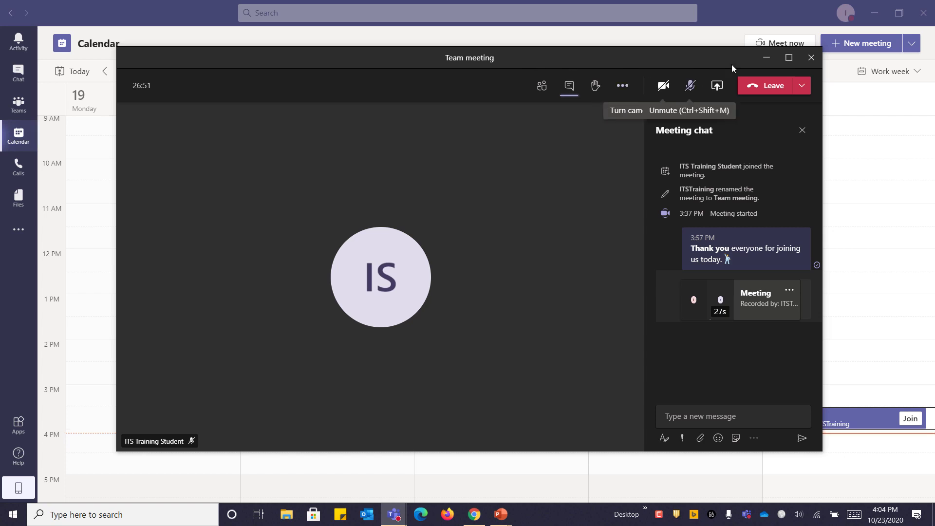
click(767, 58)
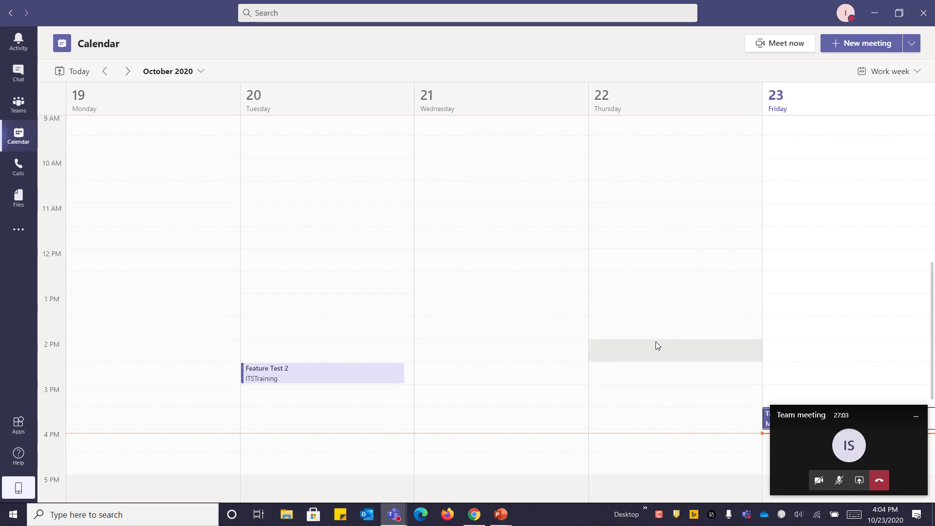
click(816, 446)
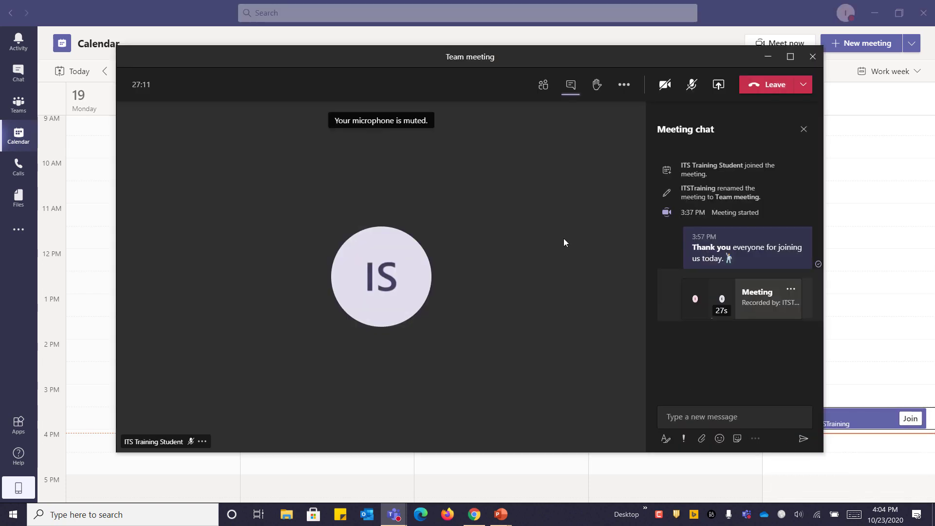
- Minimize the meeting window and look through the Chat, Calendar and Files sections while the call continues
click(768, 56)
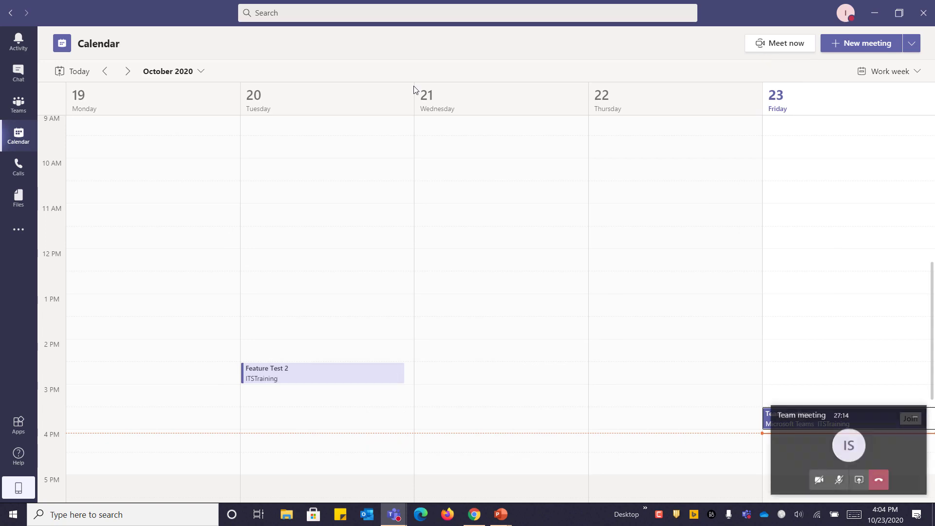
click(19, 75)
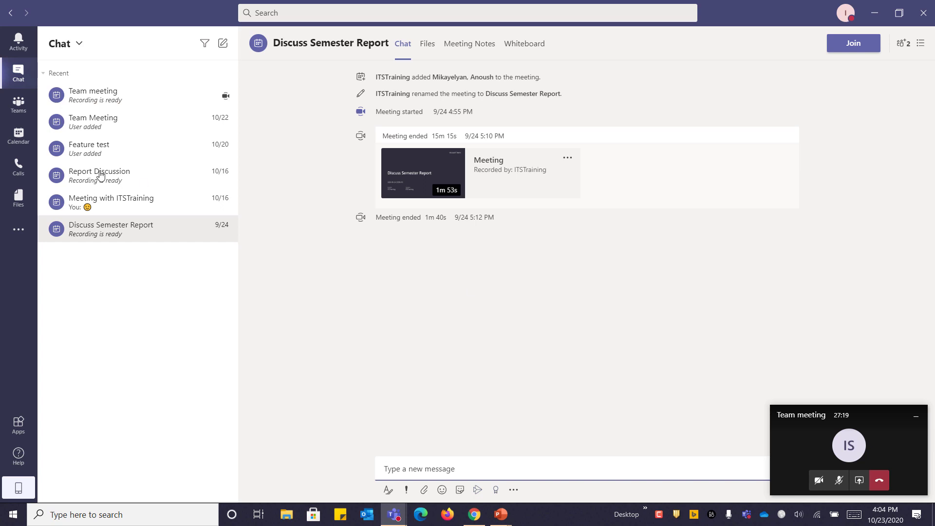
click(28, 137)
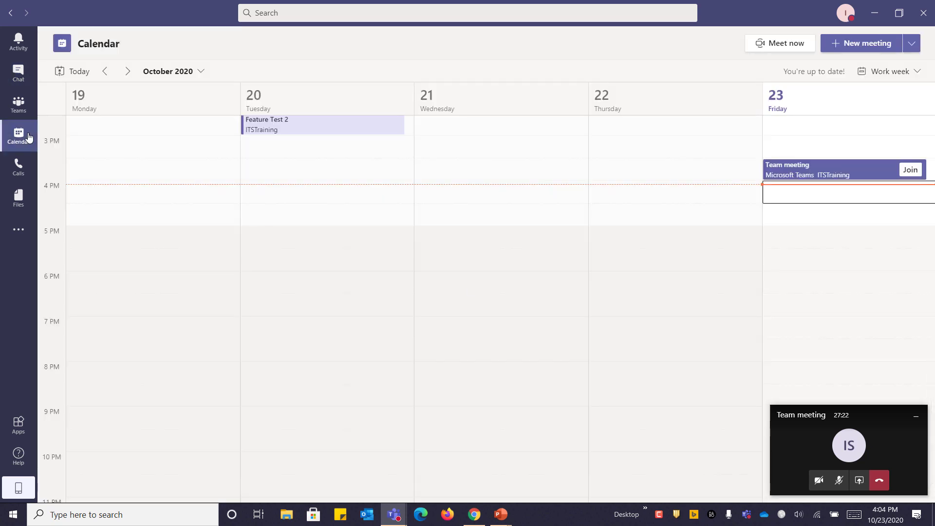
click(15, 195)
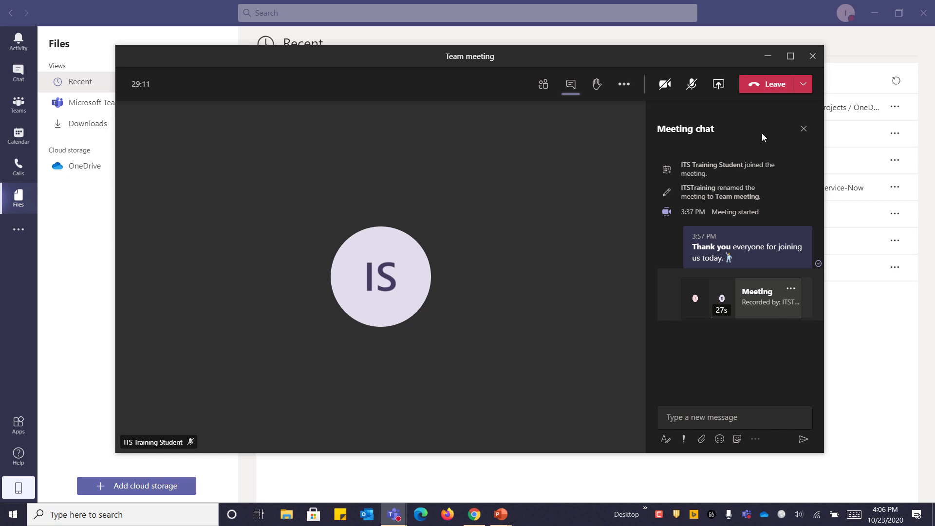
- End the meeting for everyone instead of only leaving it
click(804, 85)
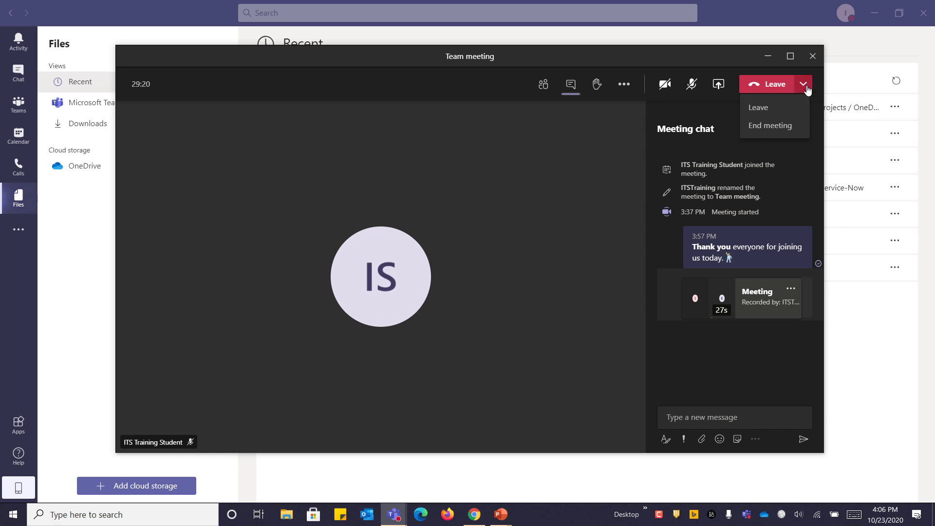
click(769, 128)
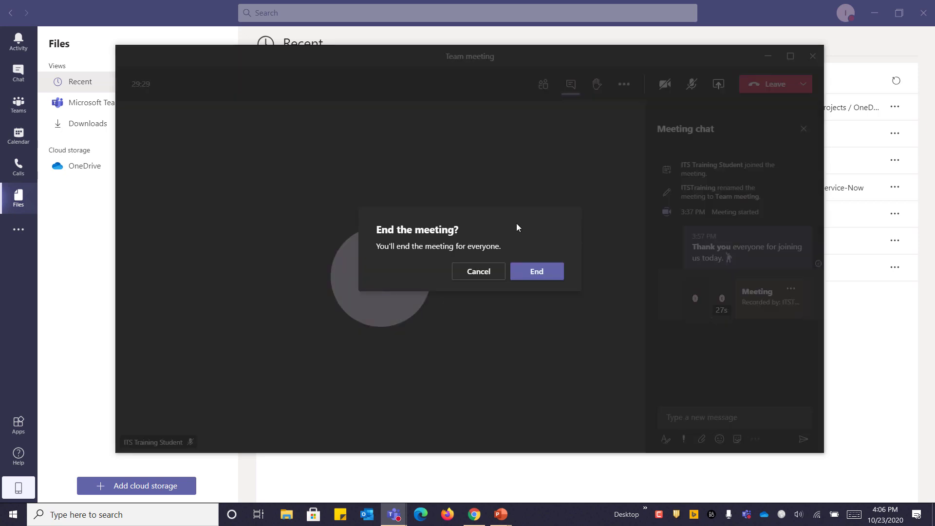